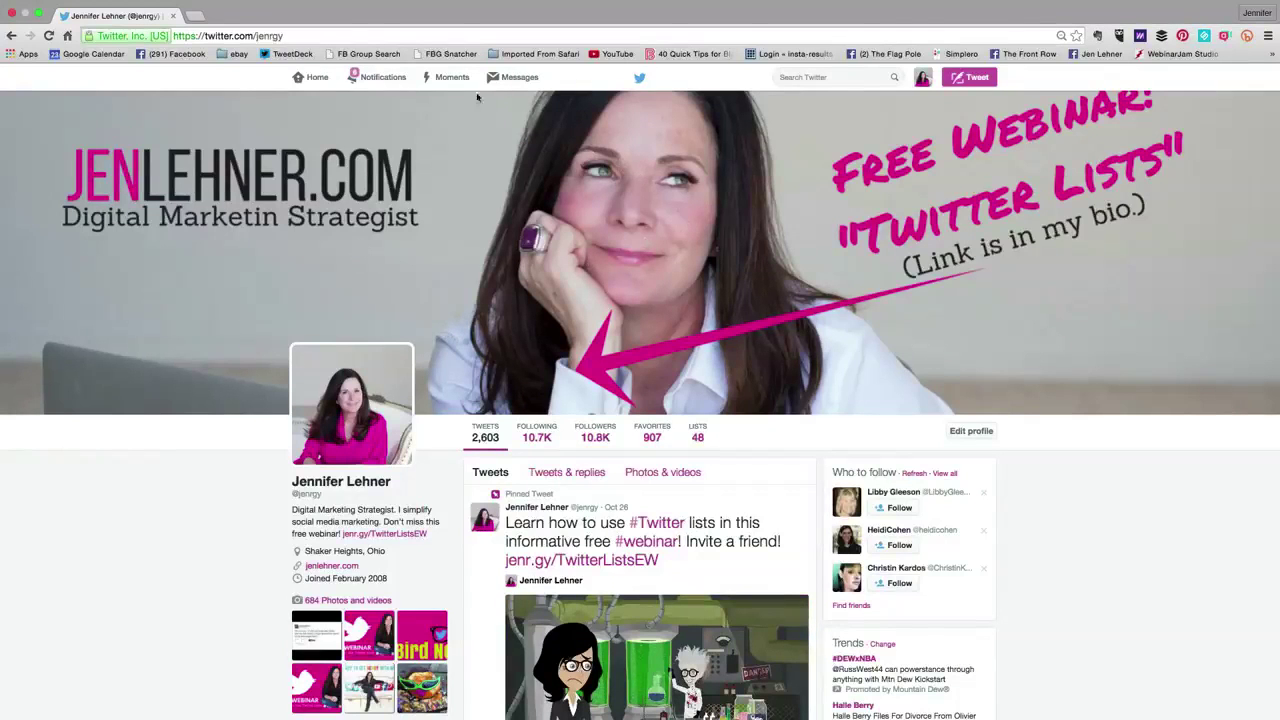
Open the account dropdown from the profile avatar in the Twitter header.
{"action": "left_click", "coordinate": [922, 78]}
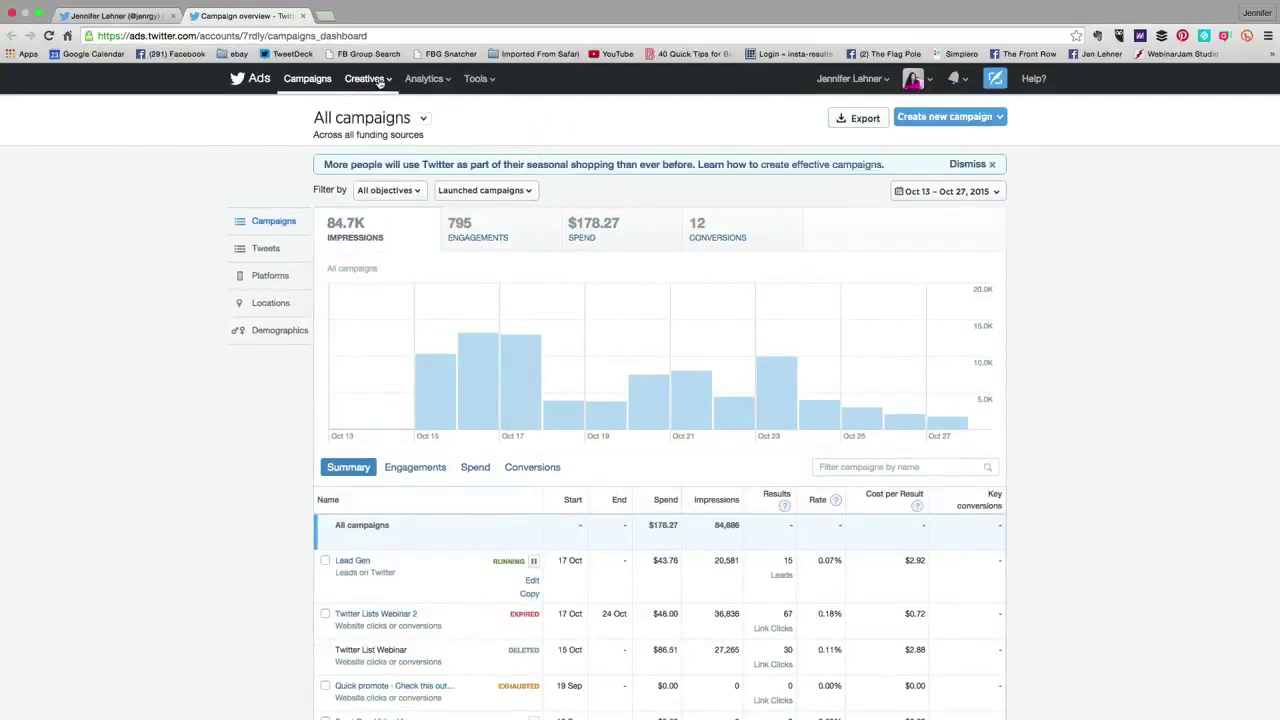
Go to the Videos library through the Creatives menu.
{"action": "left_click", "coordinate": [378, 80]}
{"action": "left_click", "coordinate": [375, 133]}
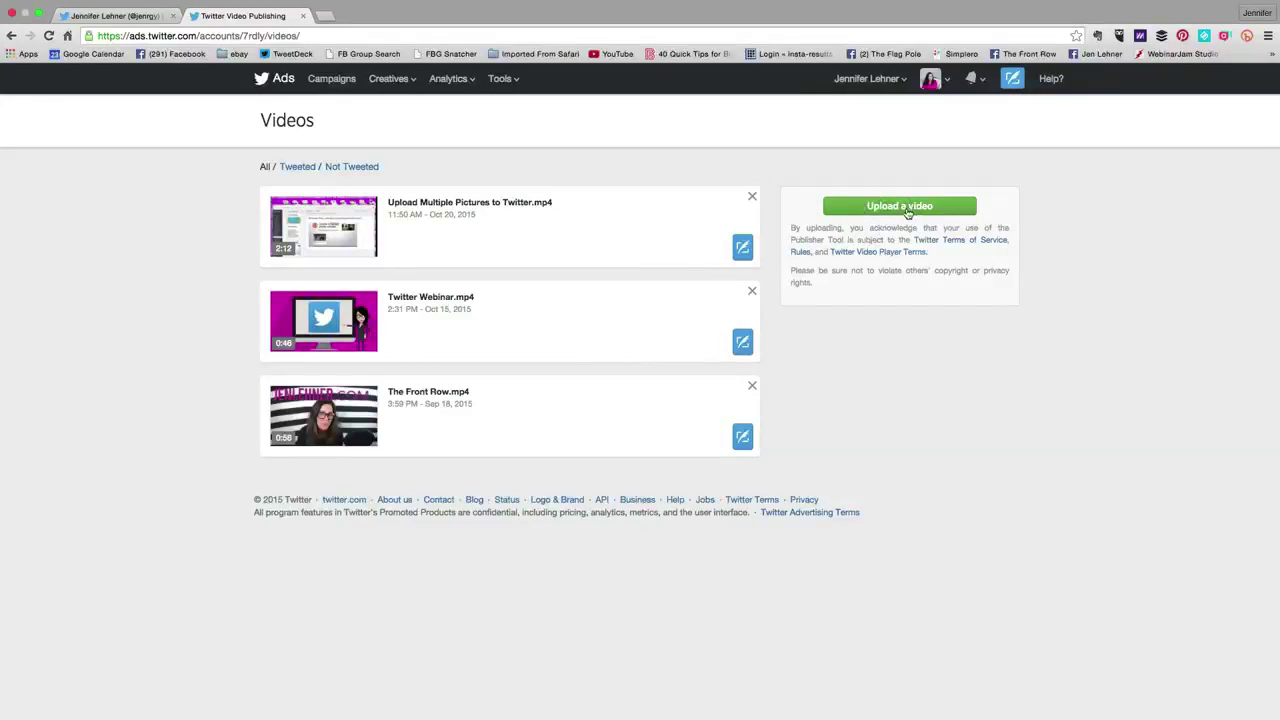
{"action": "mouse_move", "coordinate": [470, 396]}
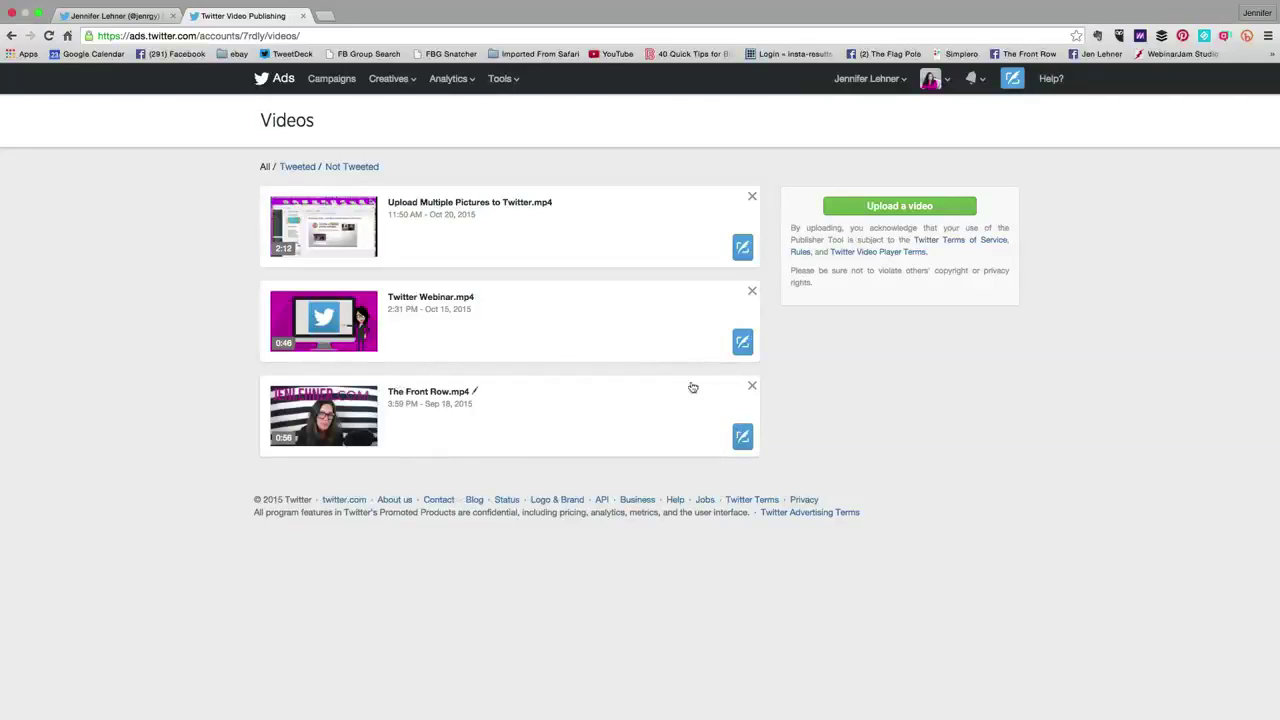
Start composing a tweet with the Twitter Webinar.mp4 video attached.
{"action": "left_click", "coordinate": [744, 342]}
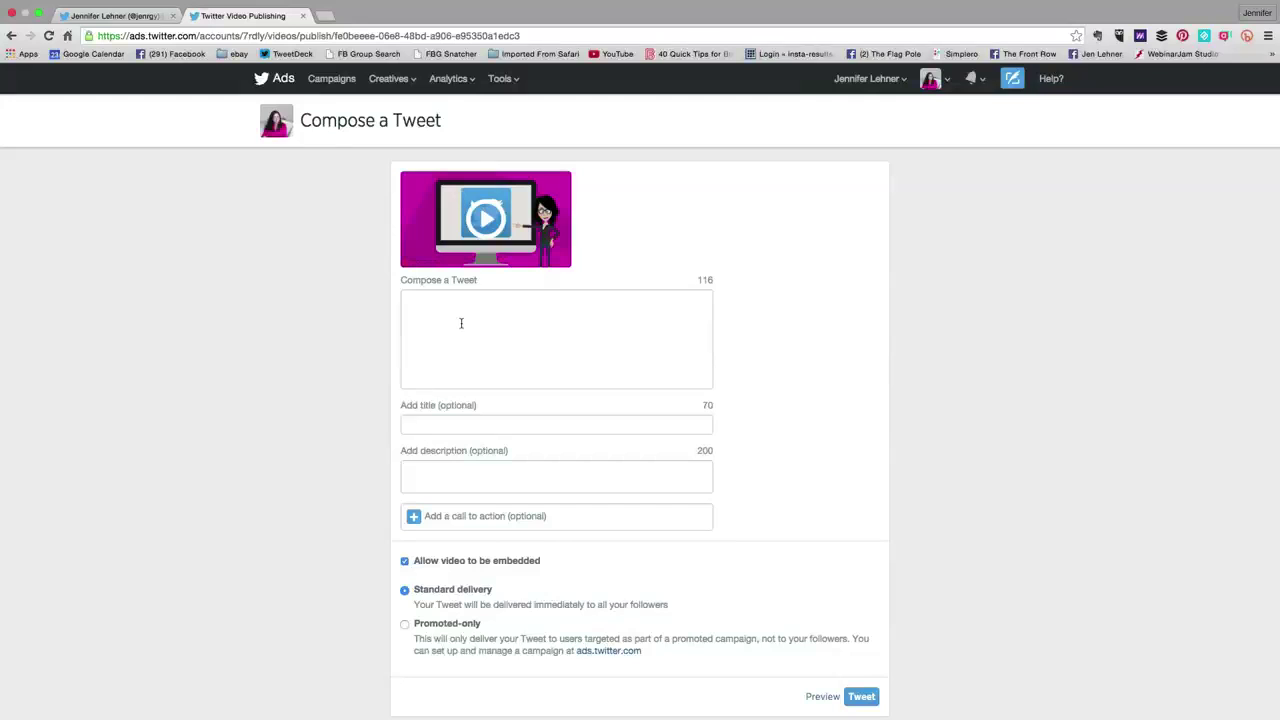
Fill in the tweet text, title 'Free Twitter Webinar! Sign up Now!' and a Twitter-lists description.
{"action": "left_click", "coordinate": [461, 323]}
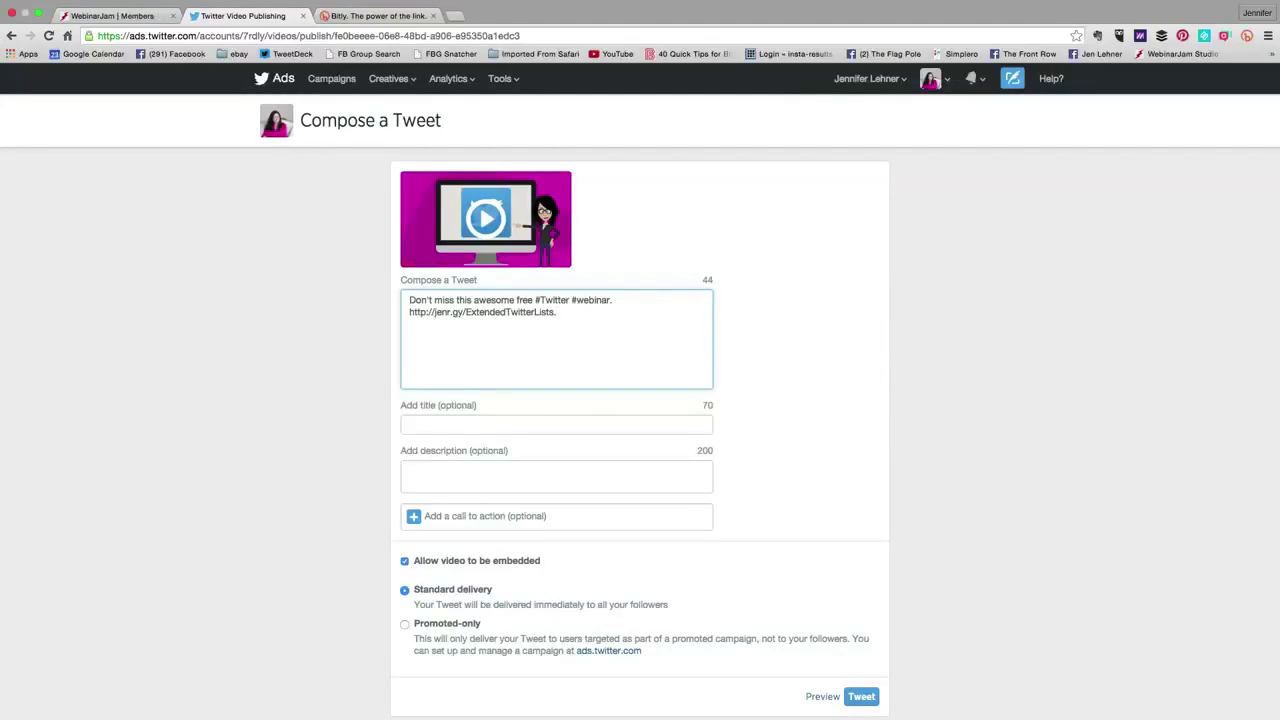
{"action": "left_click", "coordinate": [488, 424]}
{"action": "type", "text": "Free Twitter Webinar! Sign up"}
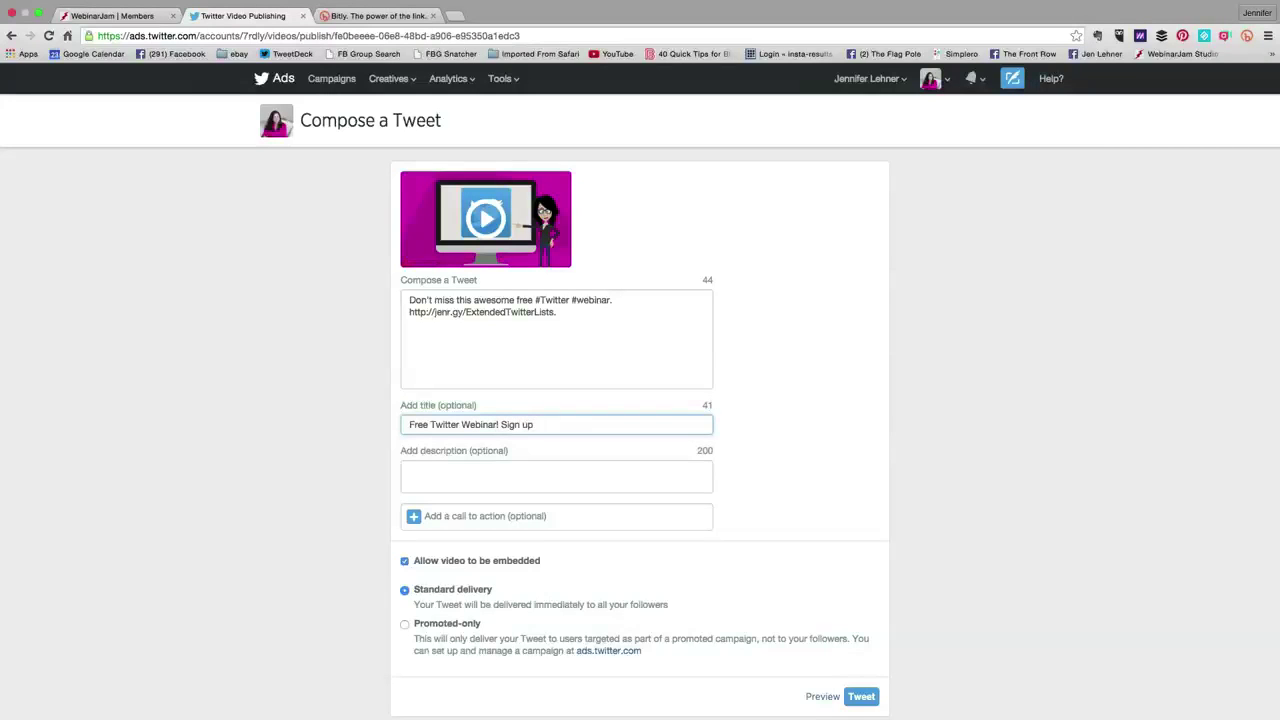
{"action": "type", "text": "  Now!"}
{"action": "left_click", "coordinate": [467, 482]}
{"action": "type", "text": "You will learn how to use Twitter lists like a pro! Twitter lists are a powerful way of using Twitter to engage with your audience."}
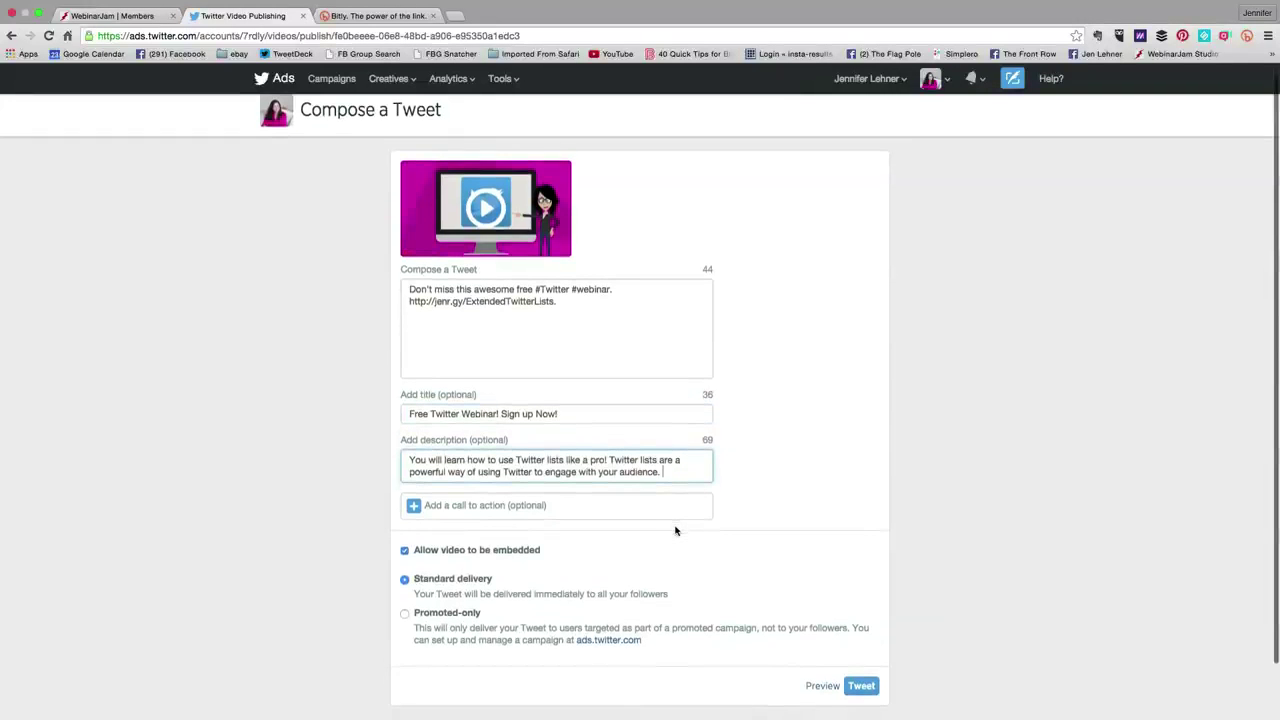
{"action": "scroll", "coordinate": [675, 531], "scroll_direction": "down", "scroll_amount": 2}
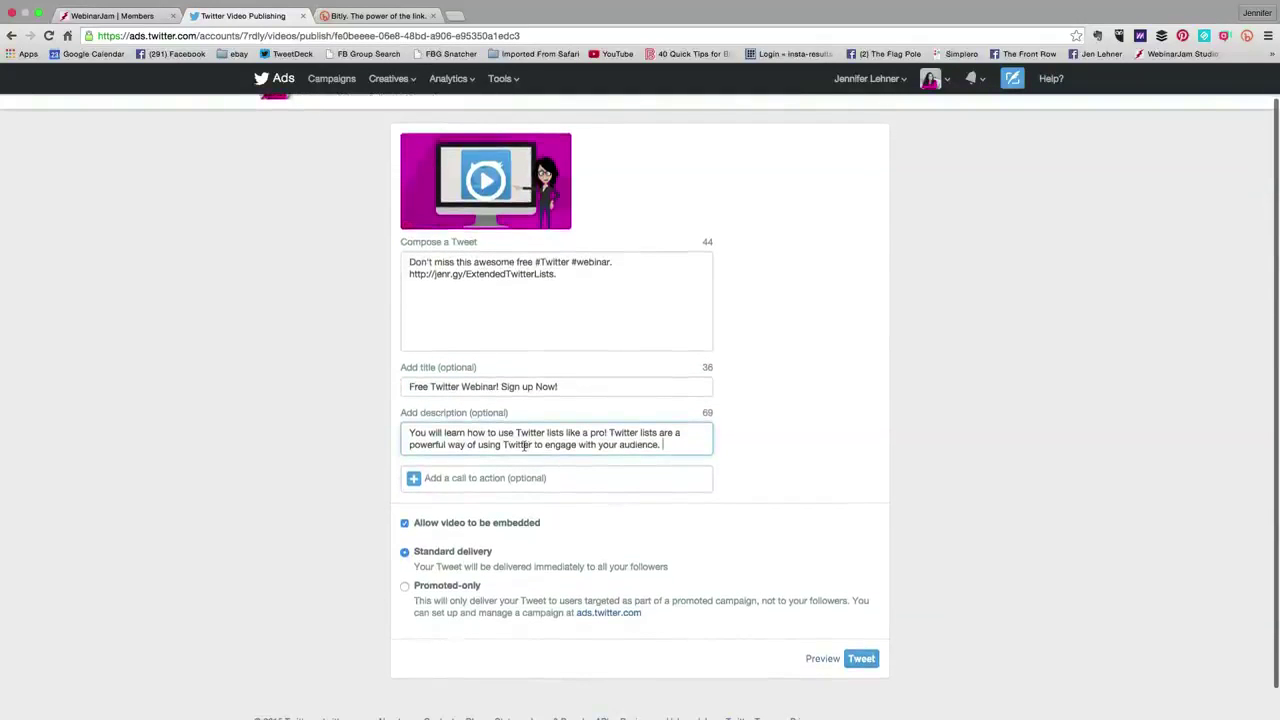
{"action": "left_click", "coordinate": [415, 479]}
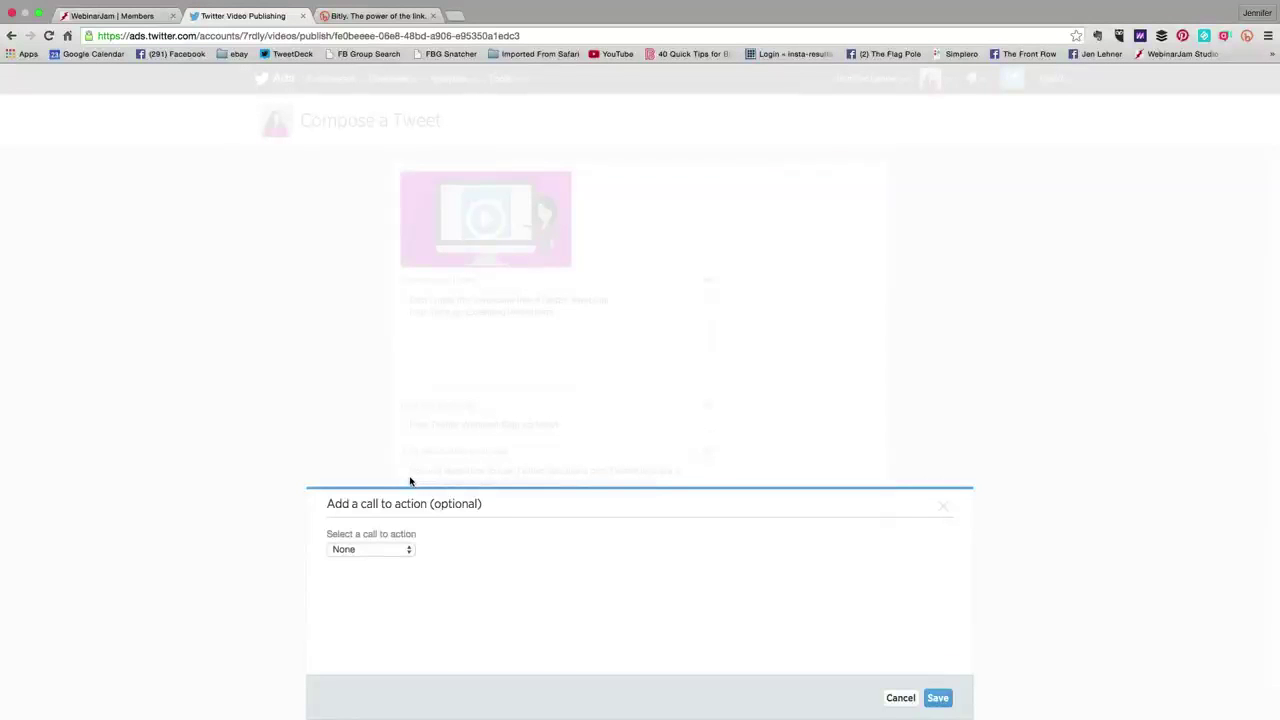
{"action": "left_click", "coordinate": [400, 552]}
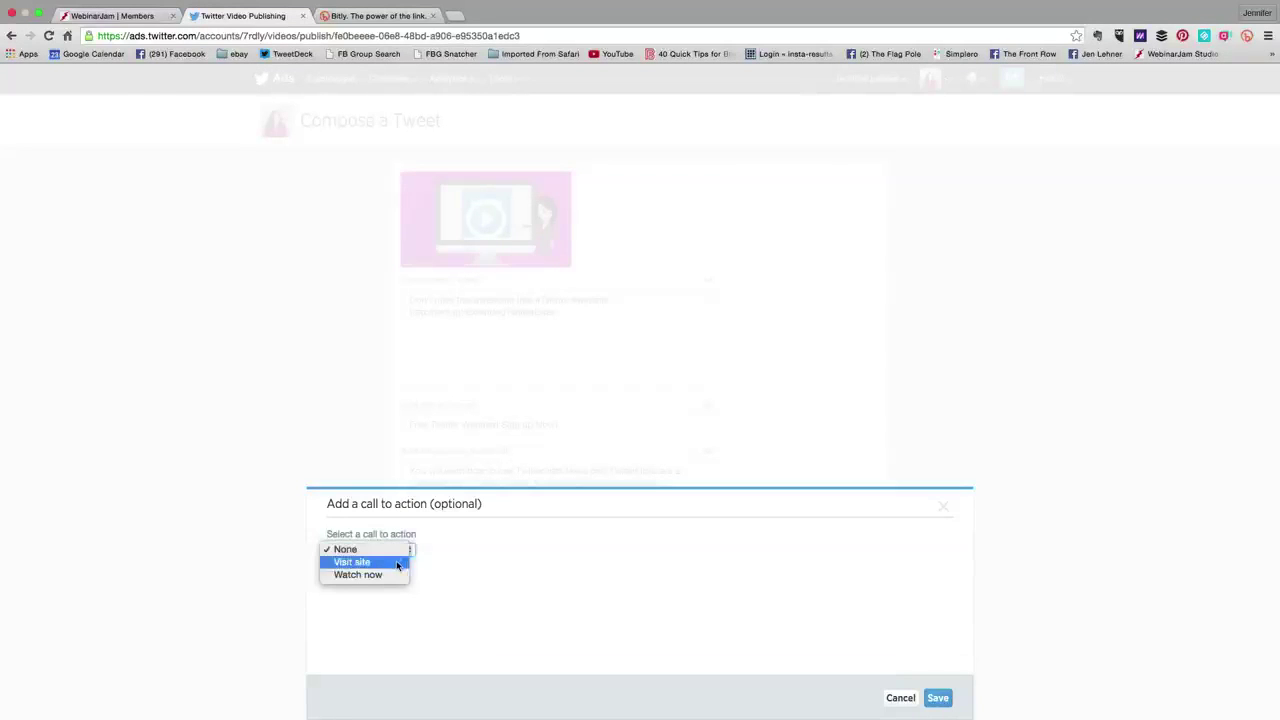
{"action": "left_click", "coordinate": [397, 563]}
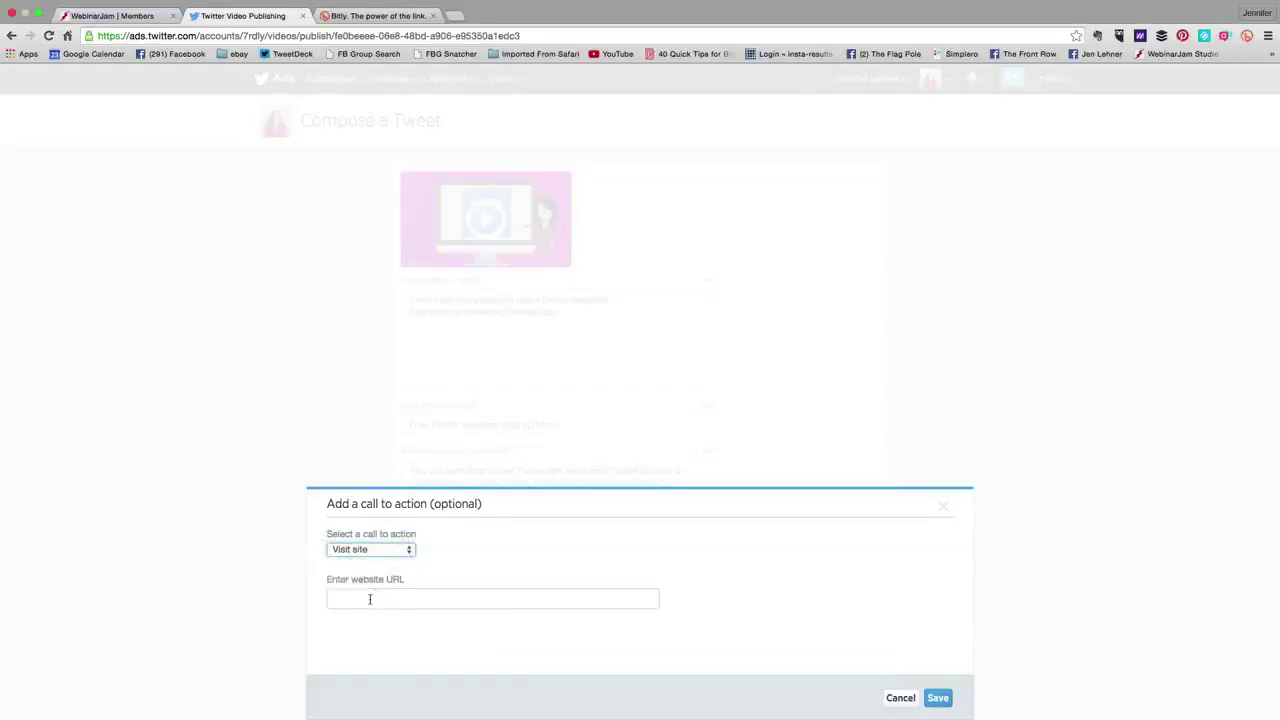
{"action": "right_click", "coordinate": [370, 599]}
{"action": "left_click", "coordinate": [390, 583]}
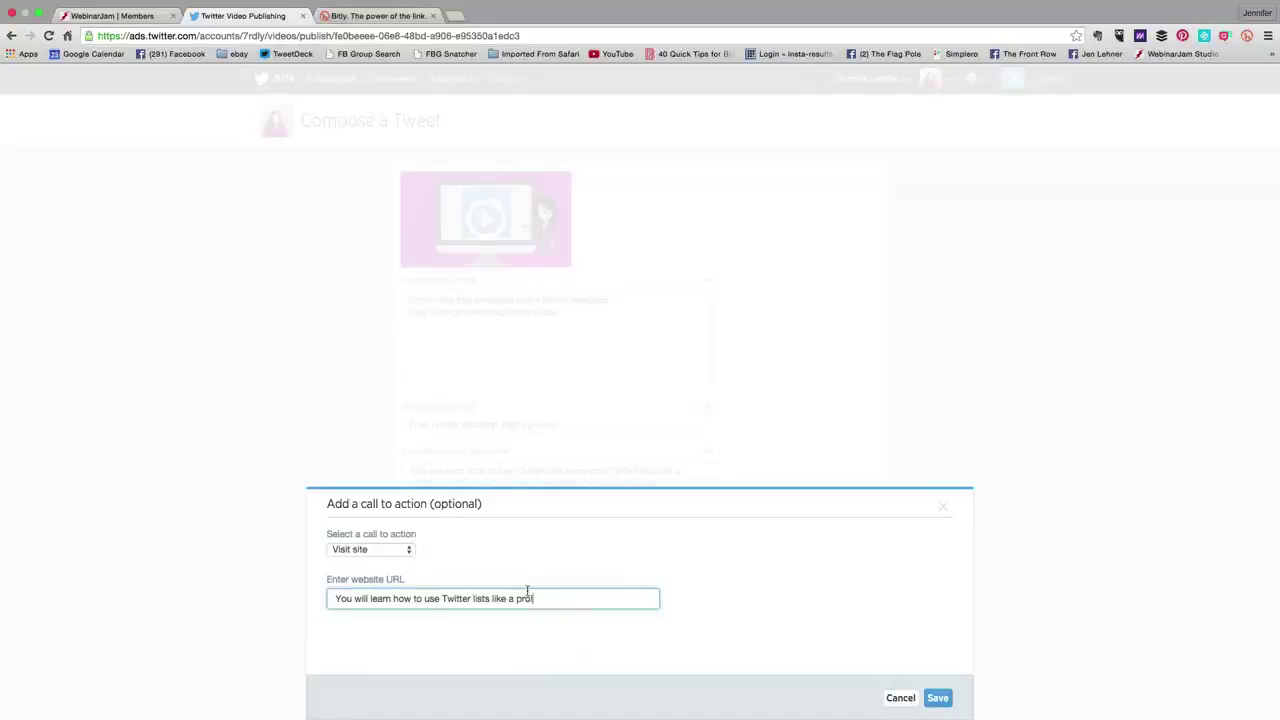
{"action": "key", "text": "ctrl+a"}
{"action": "key", "text": "BackSpace"}
{"action": "right_click", "coordinate": [435, 601]}
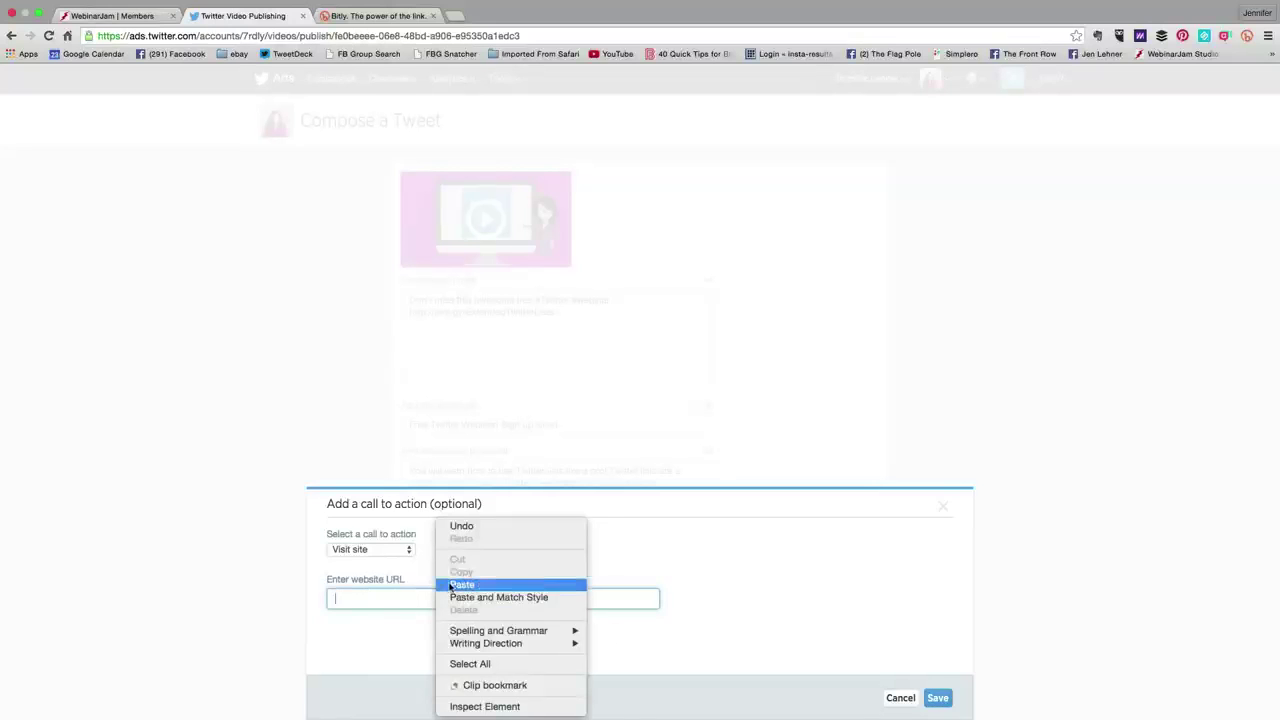
{"action": "left_click", "coordinate": [452, 584]}
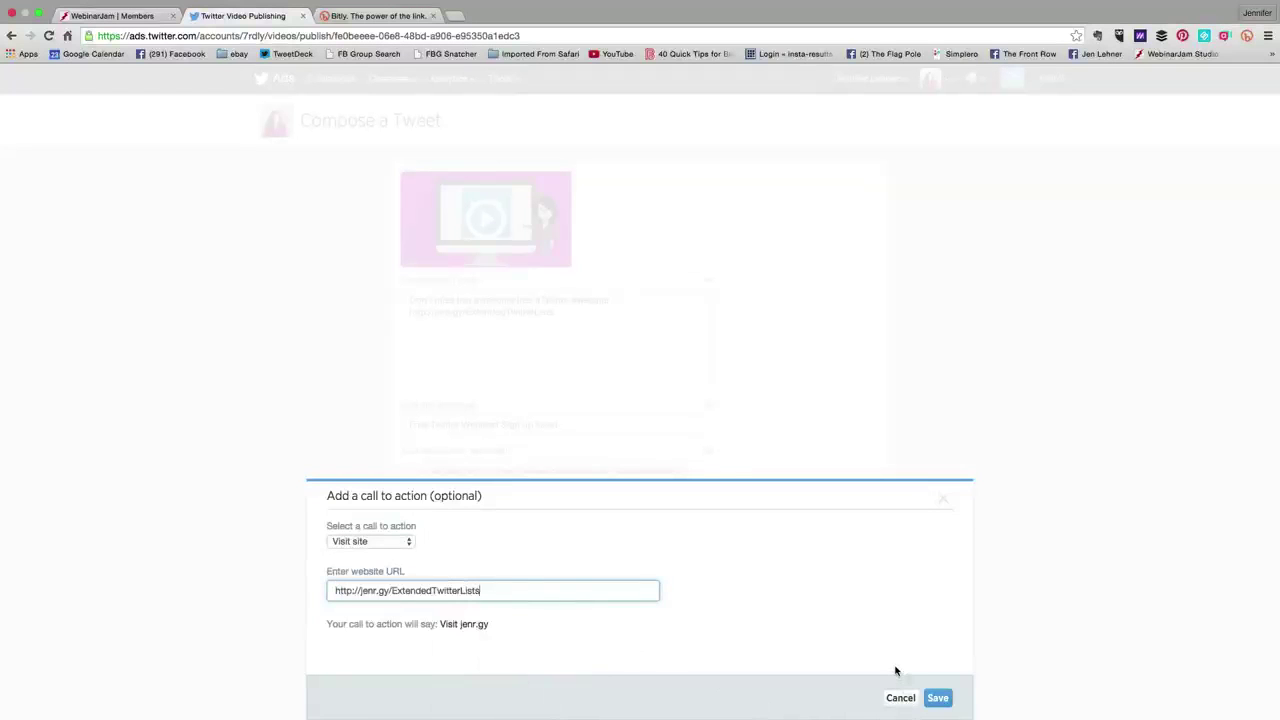
{"action": "left_click", "coordinate": [937, 705]}
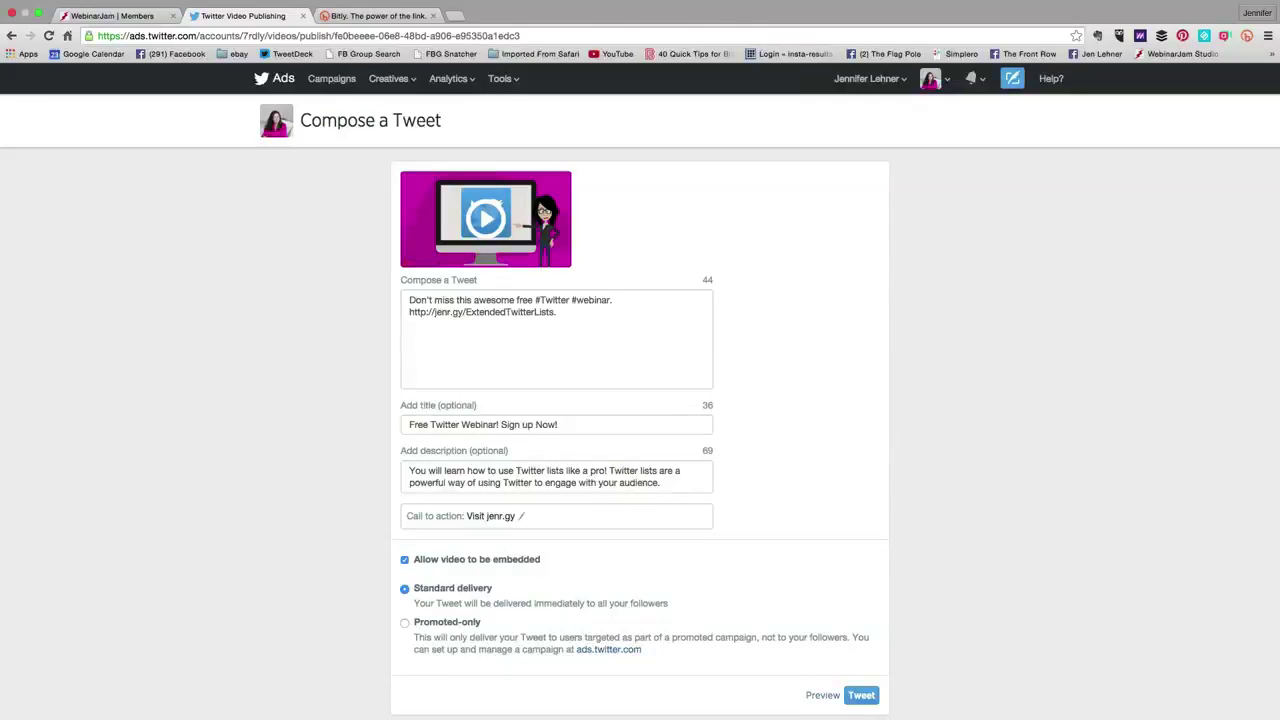
Append two account mentions after the webinar link at the end of the tweet text.
{"action": "scroll", "coordinate": [875, 700], "scroll_direction": "down", "scroll_amount": 2}
{"action": "scroll", "coordinate": [875, 700], "scroll_direction": "down", "scroll_amount": 2}
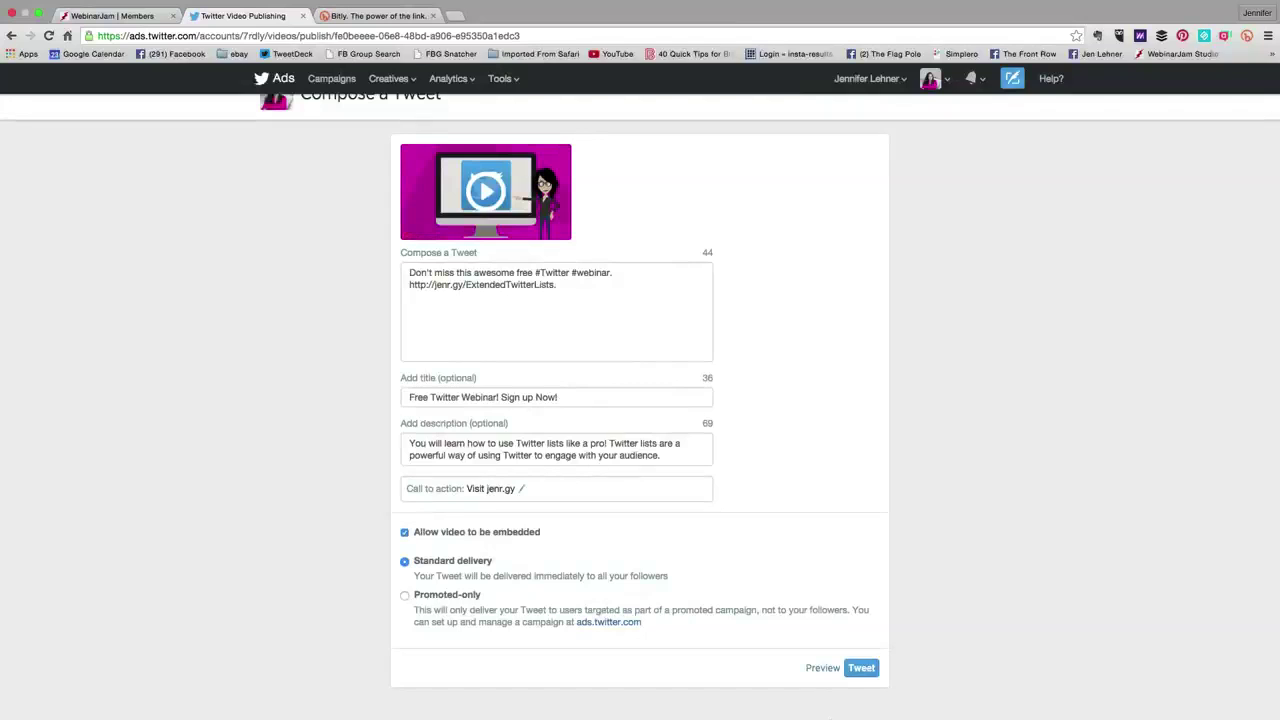
{"action": "scroll", "coordinate": [684, 585], "scroll_direction": "up", "scroll_amount": 2}
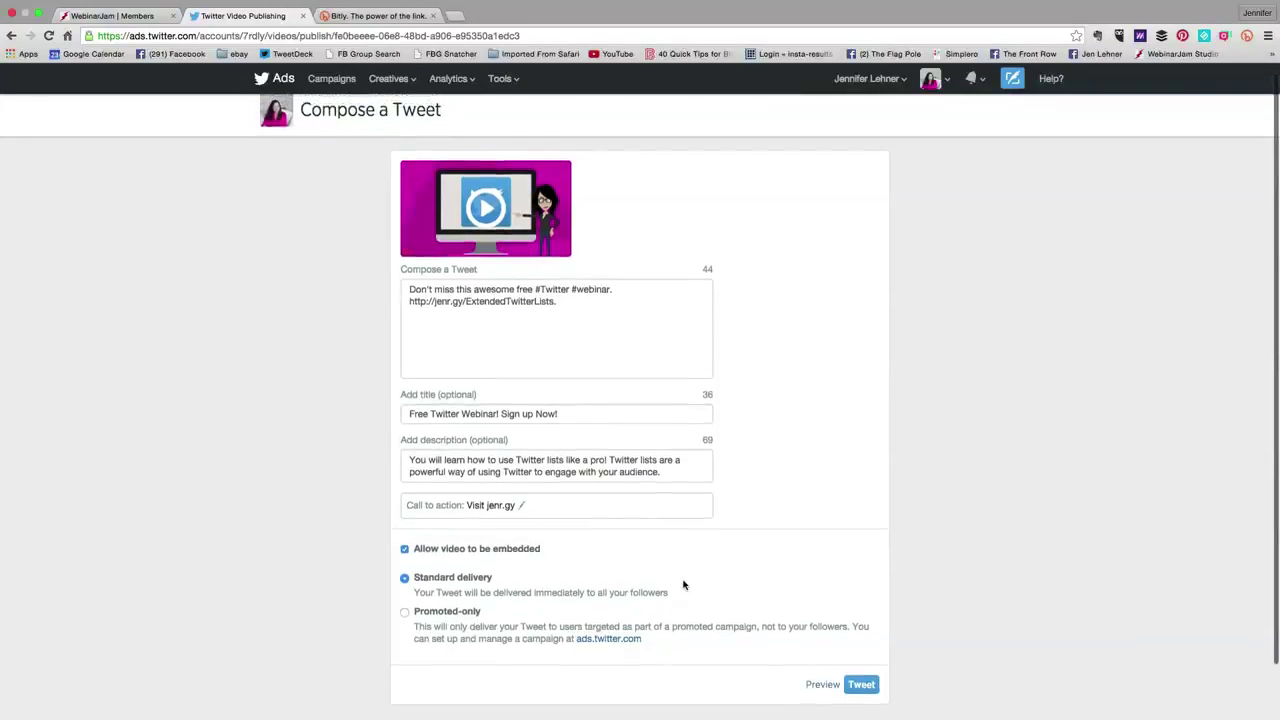
{"action": "scroll", "coordinate": [684, 585], "scroll_direction": "up", "scroll_amount": 1}
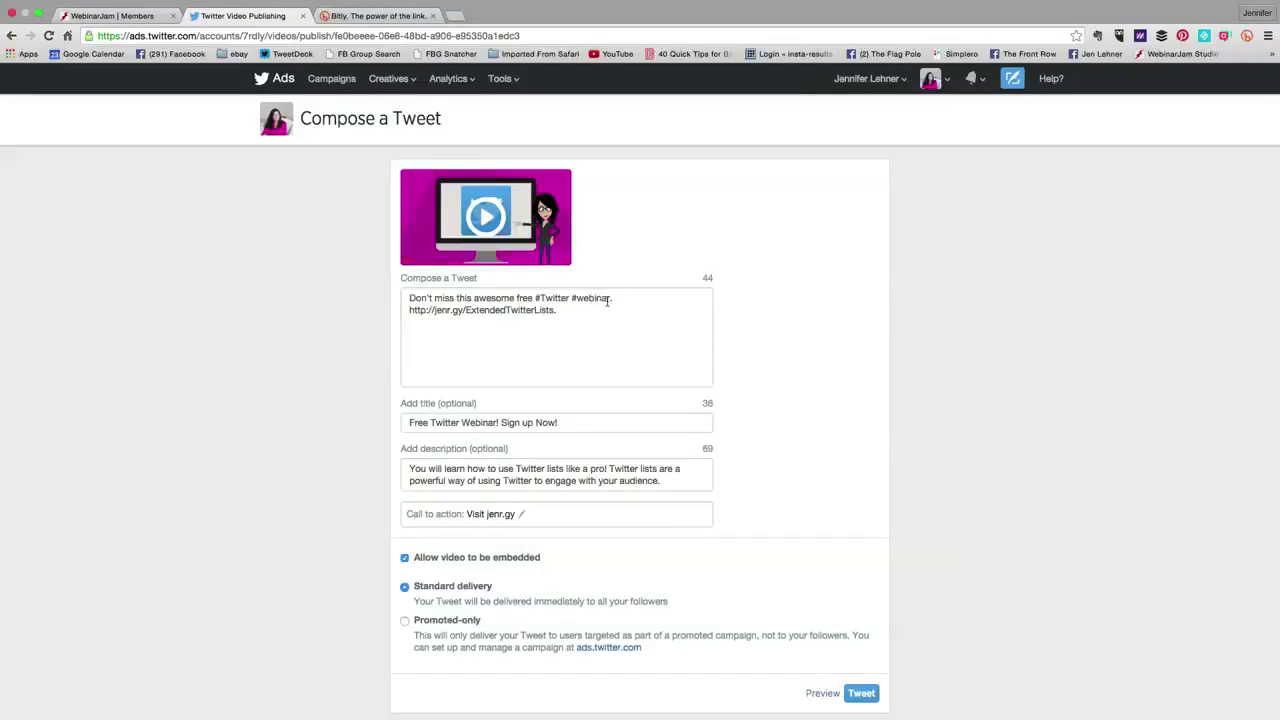
{"action": "left_click", "coordinate": [594, 312]}
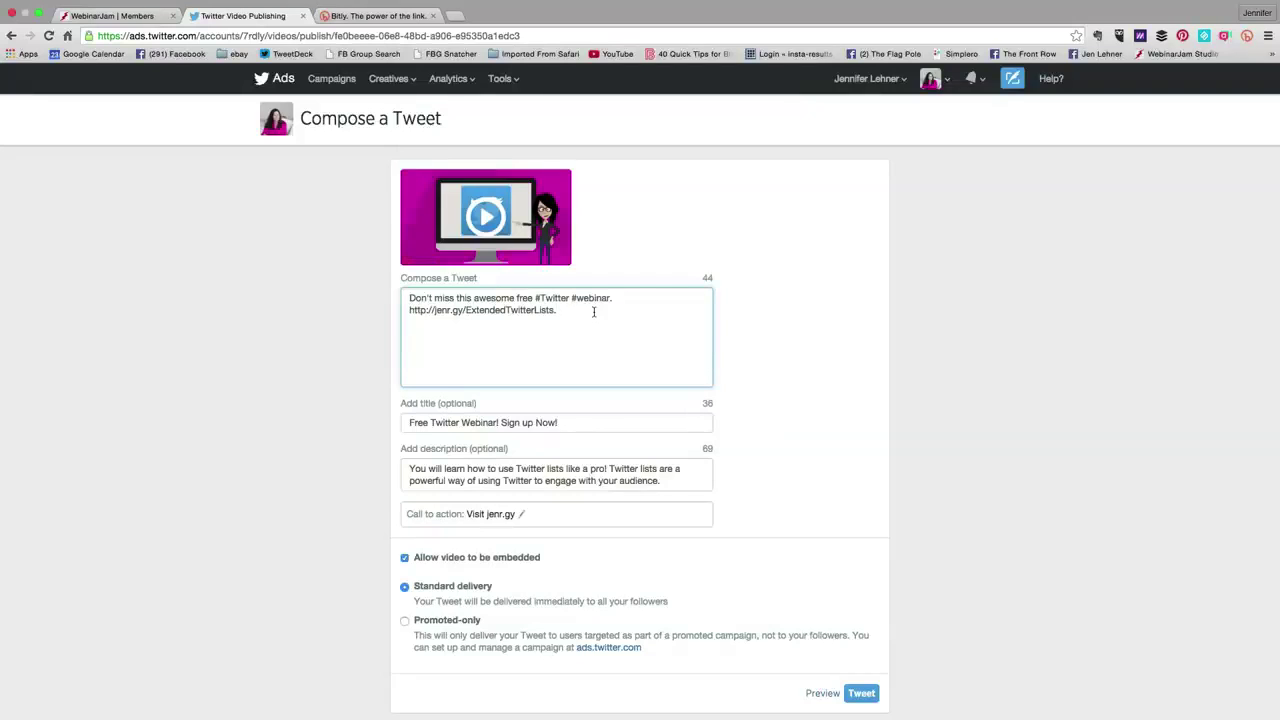
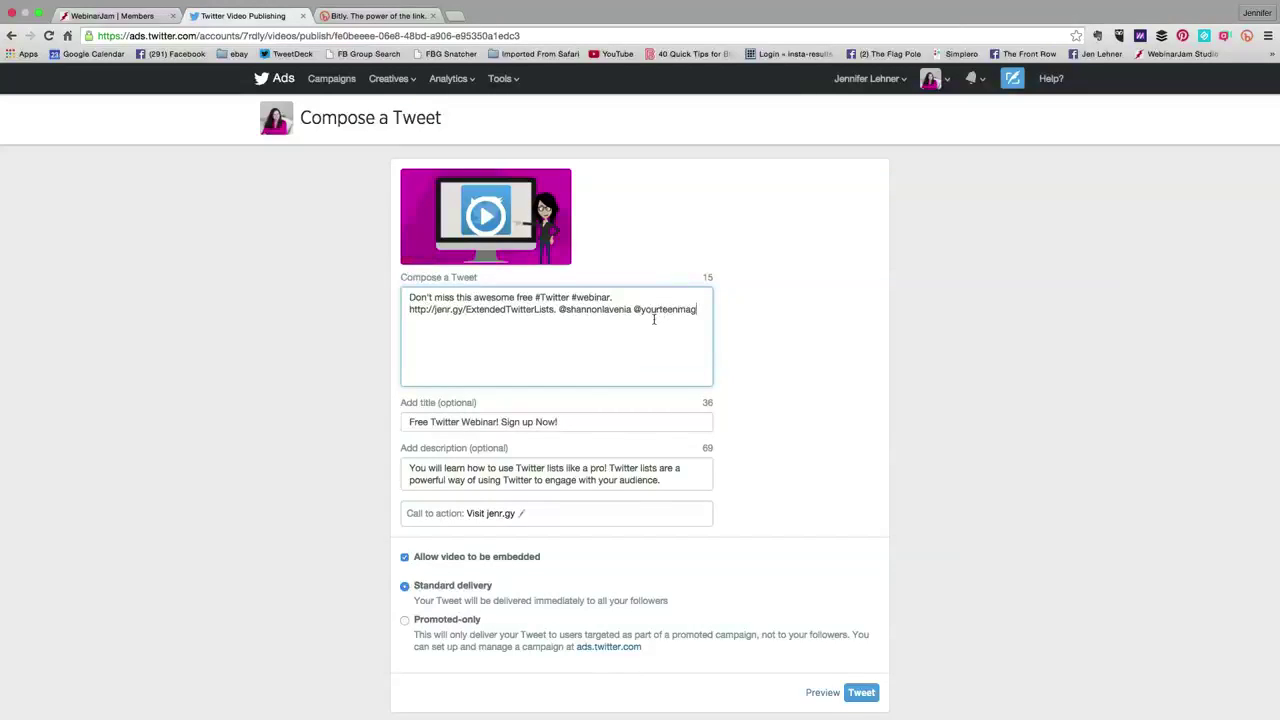
{"action": "scroll", "coordinate": [654, 318], "scroll_direction": "down", "scroll_amount": 1}
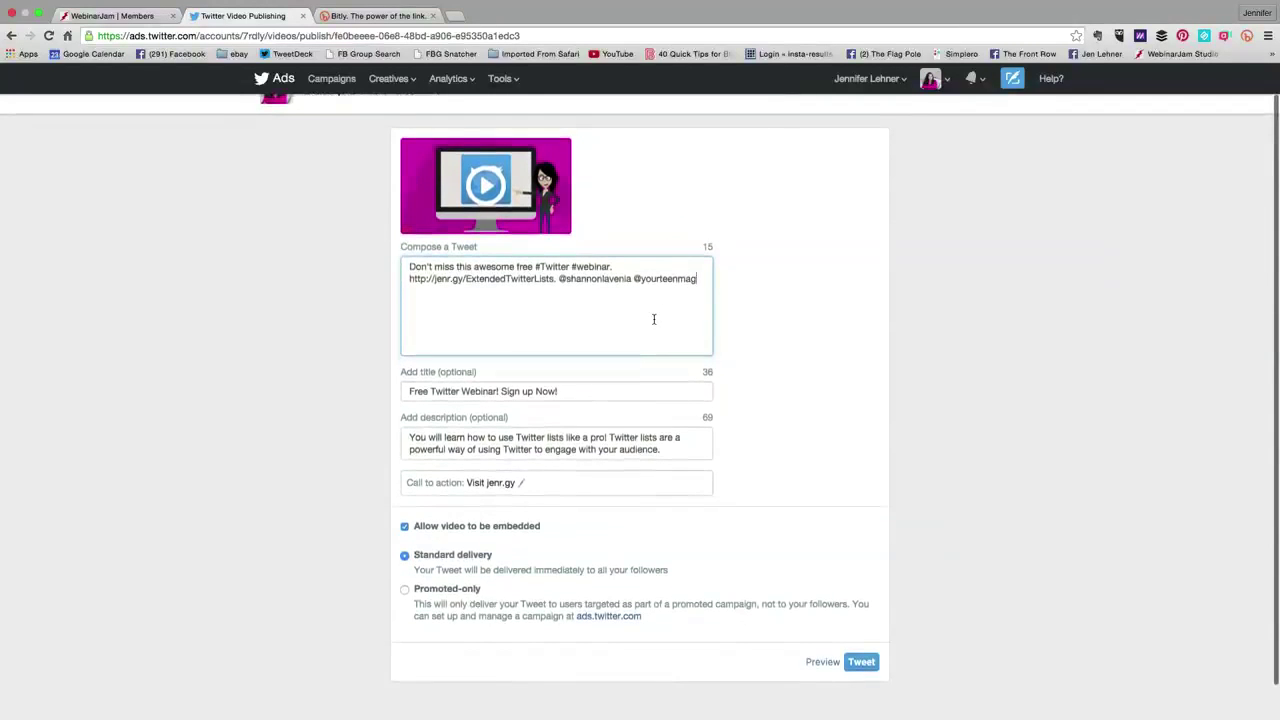
{"action": "scroll", "coordinate": [655, 315], "scroll_direction": "down", "scroll_amount": 1}
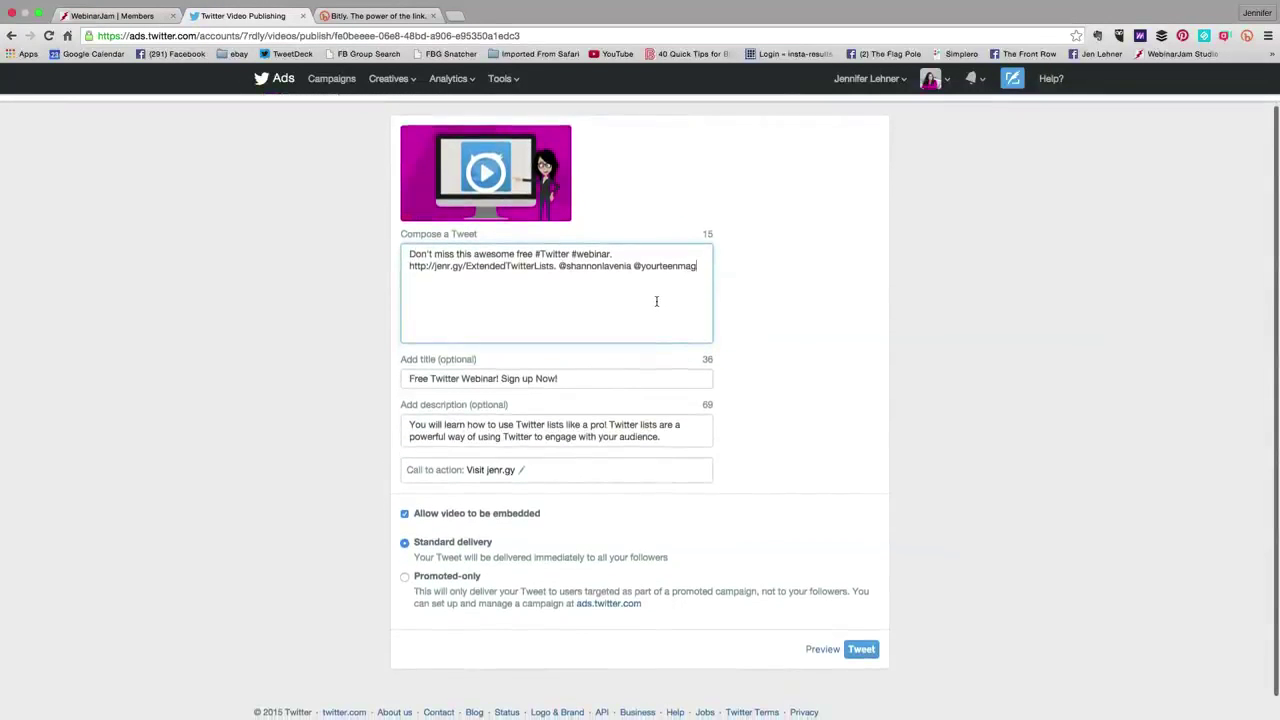
{"action": "scroll", "coordinate": [590, 416], "scroll_direction": "down", "scroll_amount": 1}
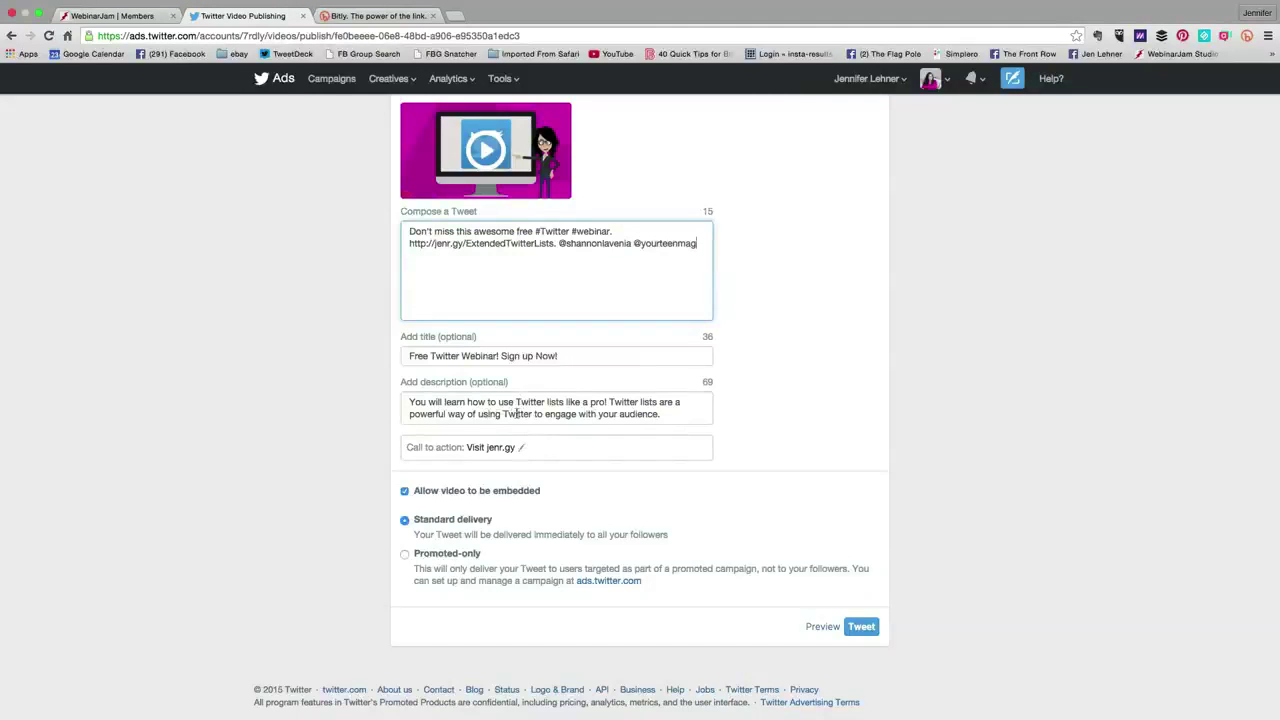
Preview the tweet, play and pause its webinar video, then close the preview.
{"action": "left_click", "coordinate": [681, 413]}
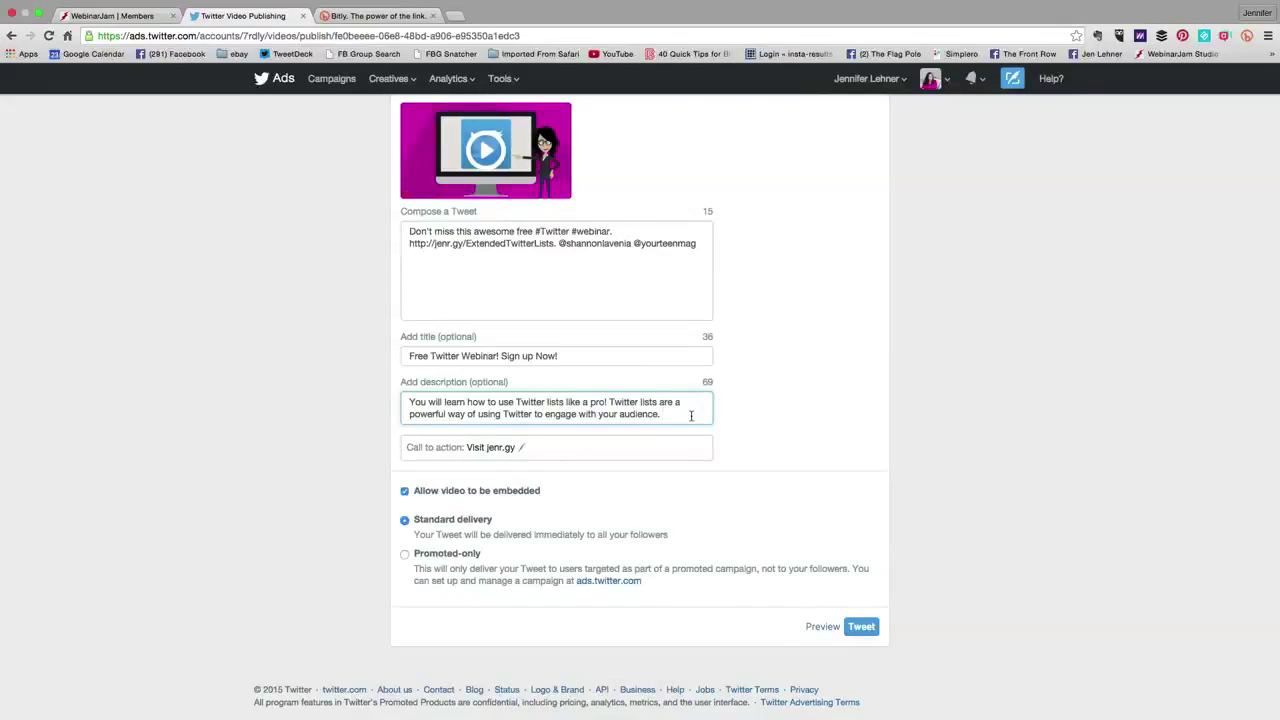
{"action": "left_click", "coordinate": [823, 630]}
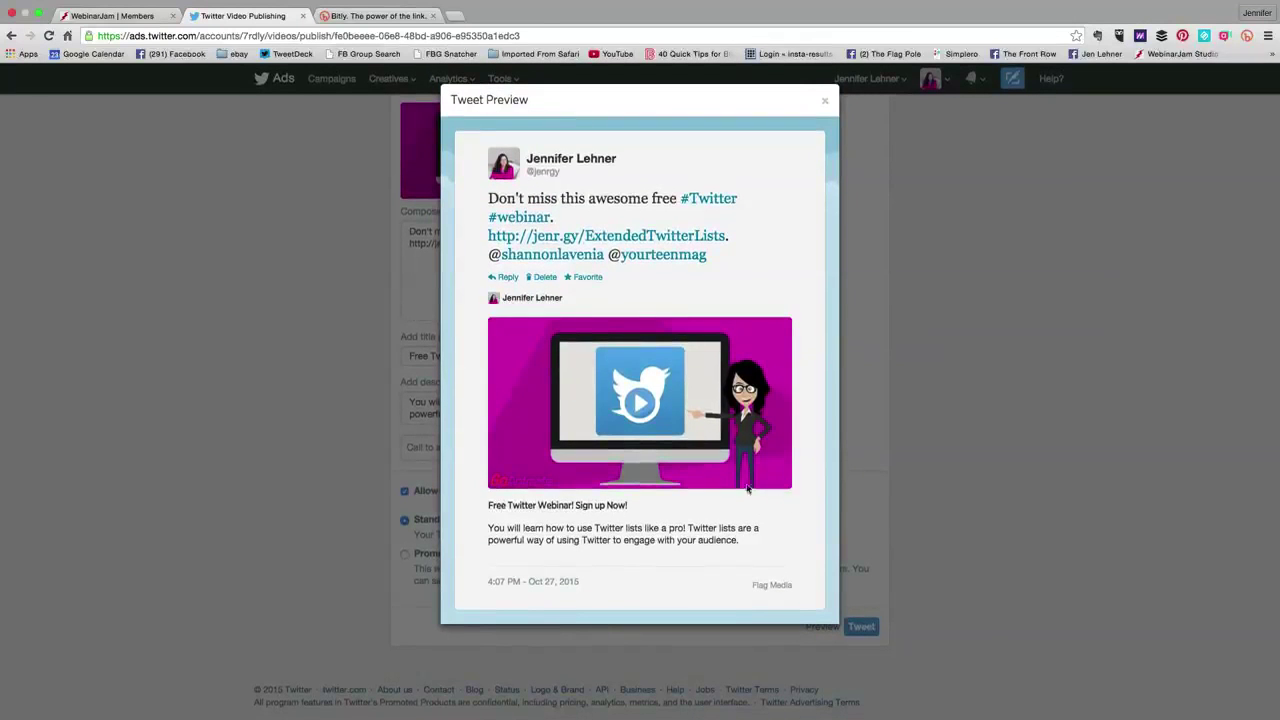
{"action": "left_click", "coordinate": [643, 403]}
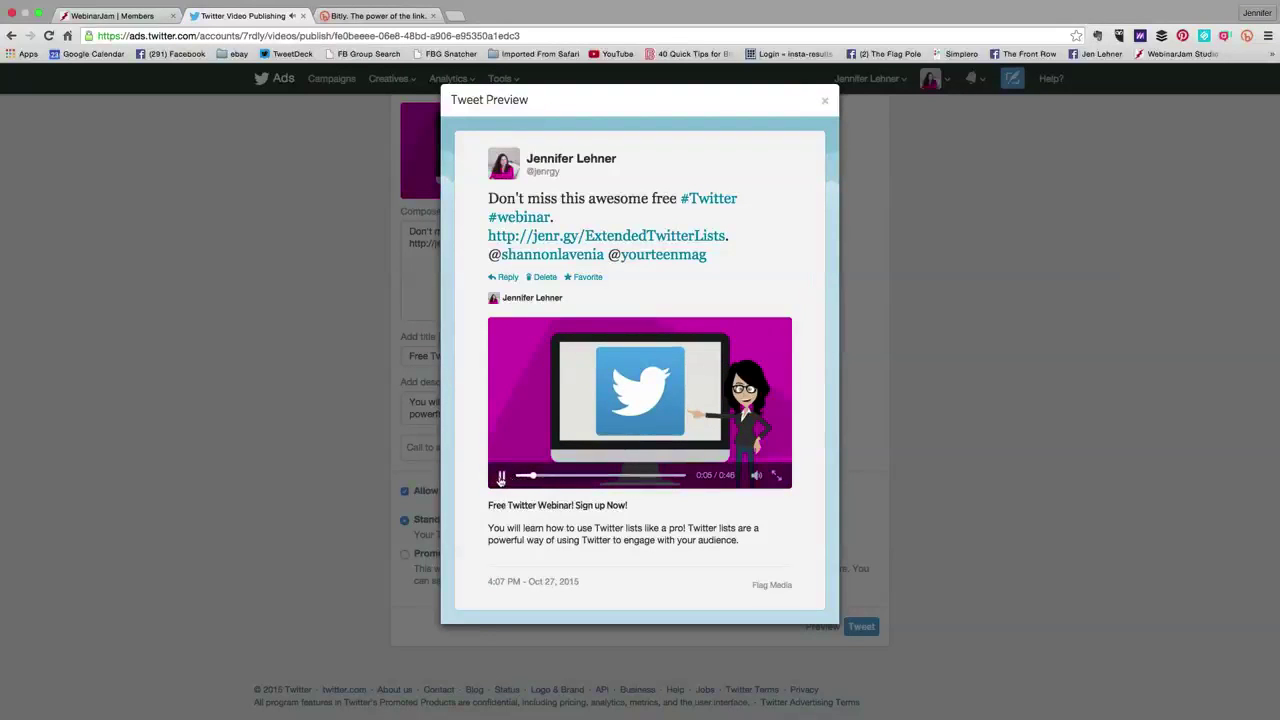
{"action": "left_click", "coordinate": [501, 477]}
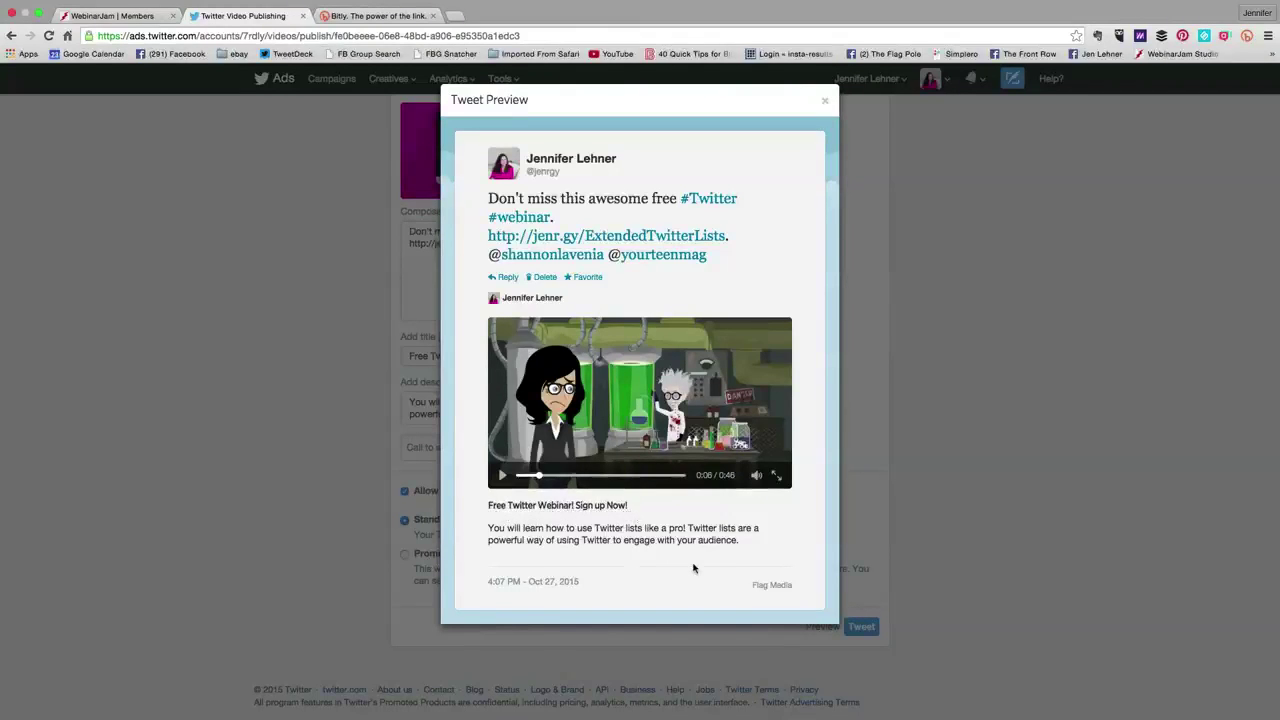
{"action": "left_click", "coordinate": [825, 101]}
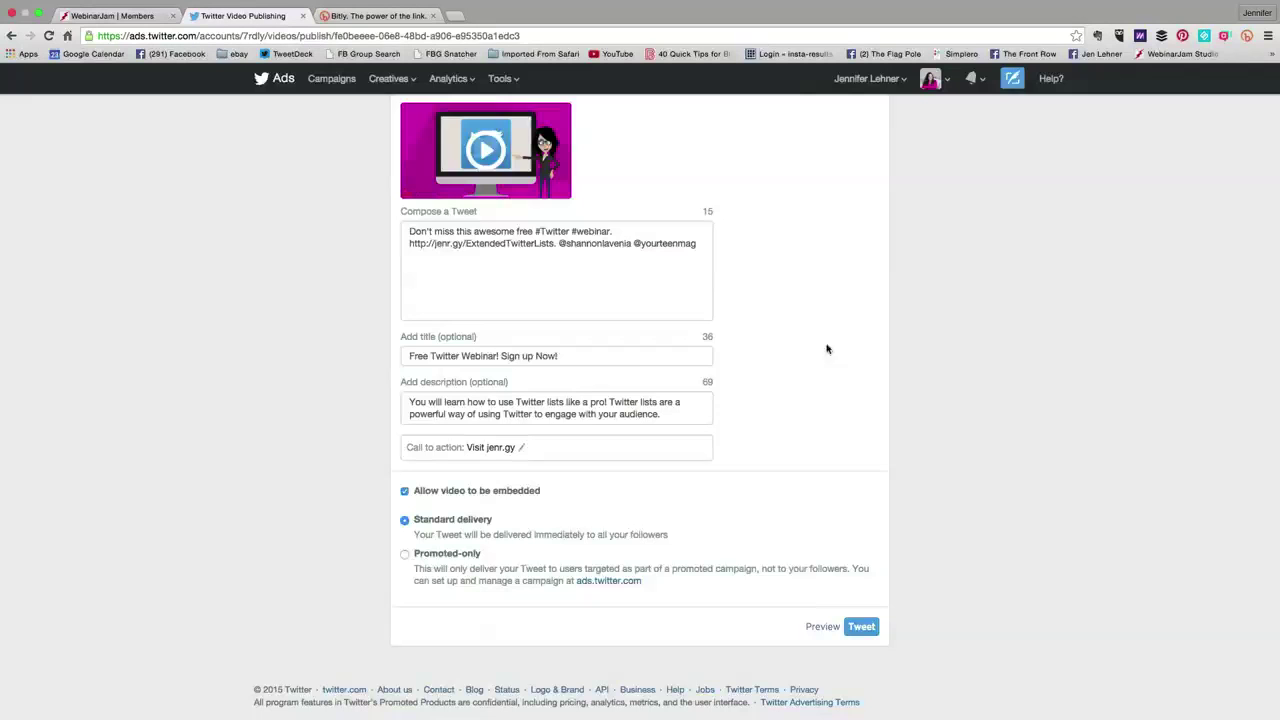
Post the video tweet and open it through the View your tweet link.
{"action": "left_click", "coordinate": [853, 628]}
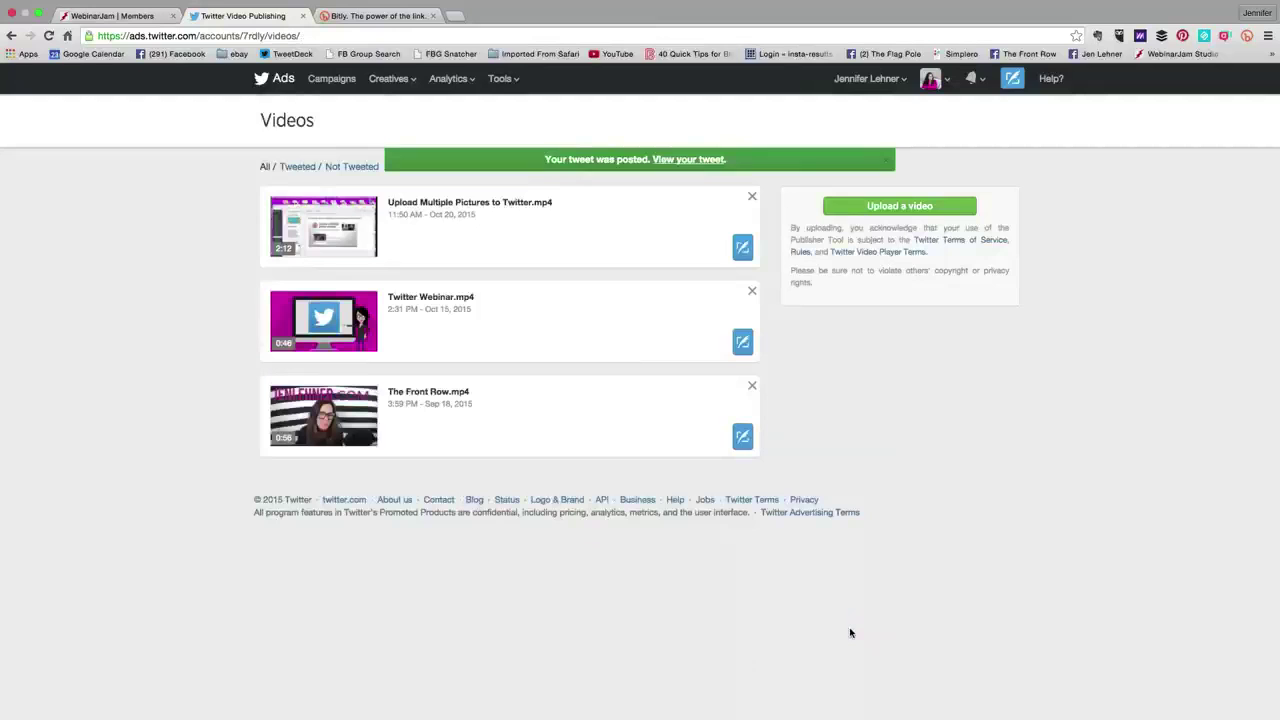
{"action": "left_click", "coordinate": [686, 160]}
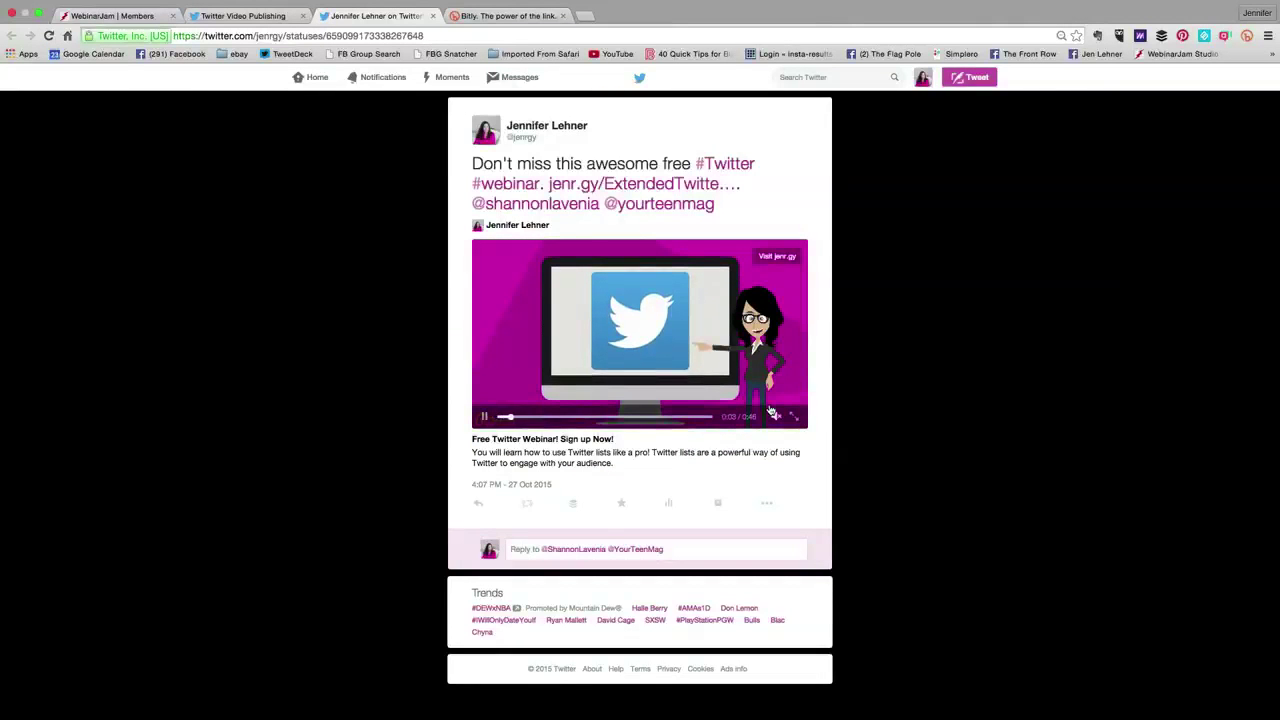
{"action": "left_click", "coordinate": [677, 507]}
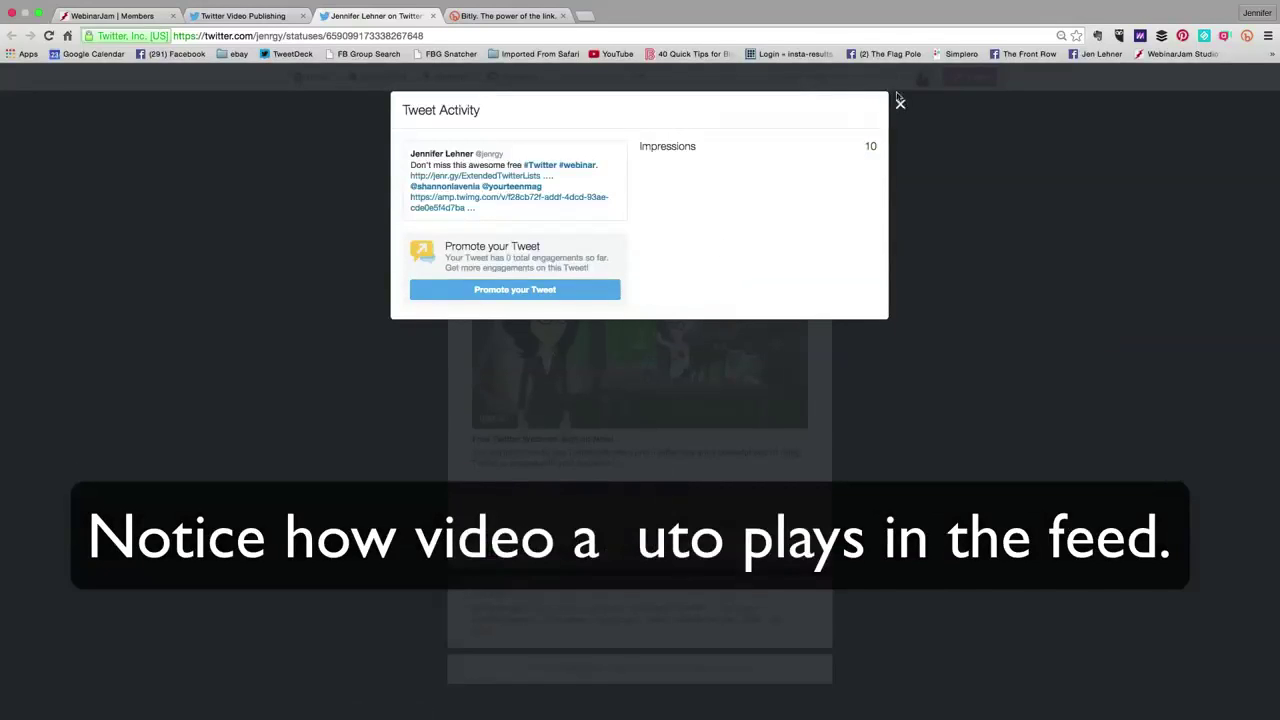
{"action": "left_click", "coordinate": [900, 104]}
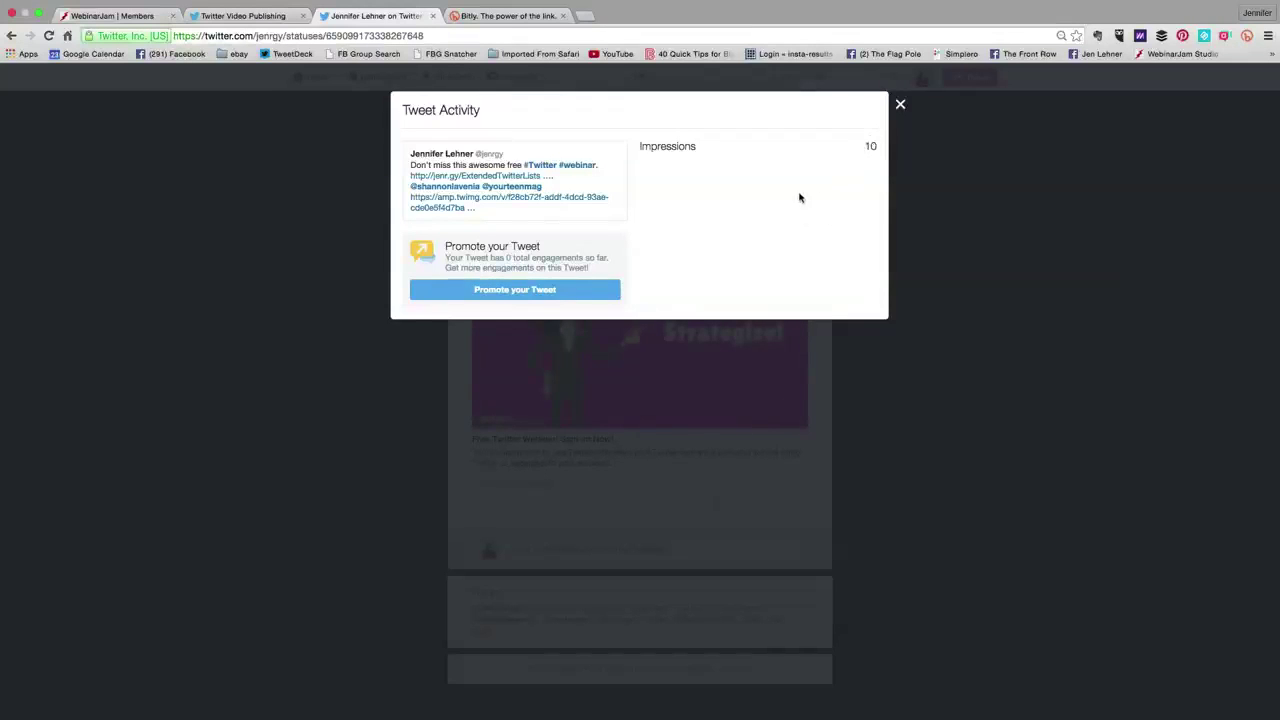
{"action": "left_click", "coordinate": [900, 104]}
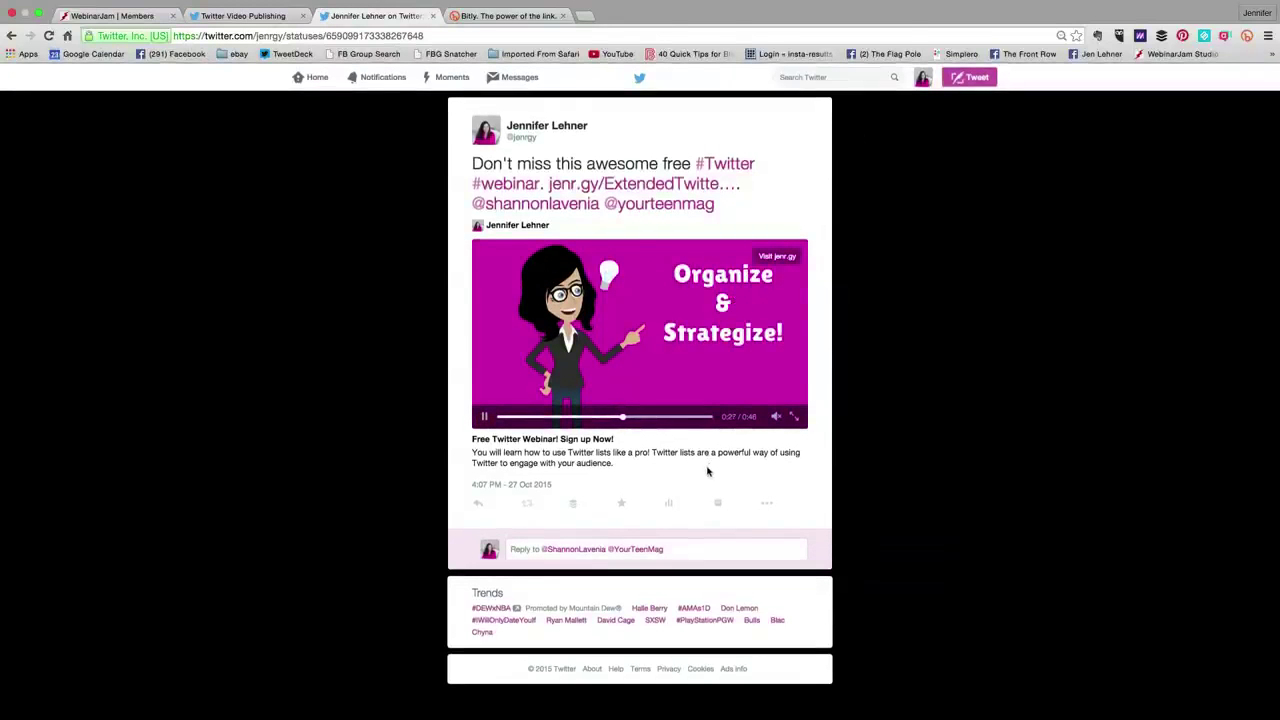
{"action": "left_click", "coordinate": [666, 505]}
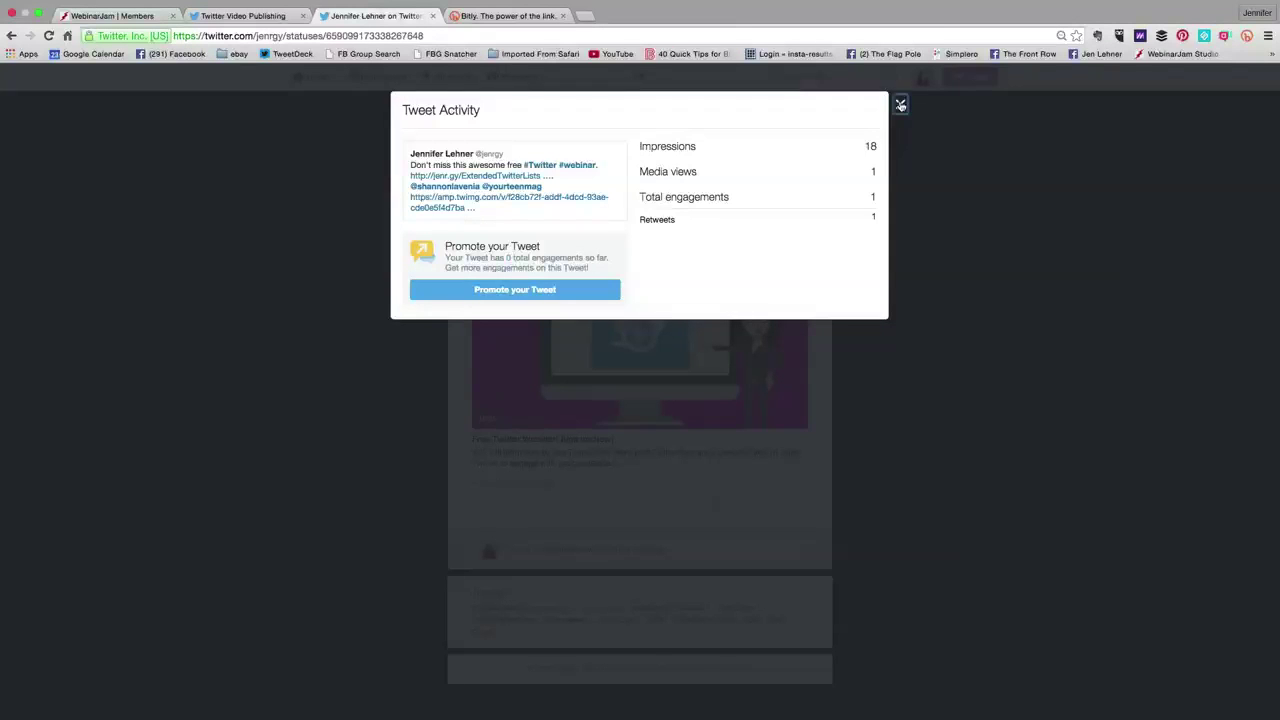
{"action": "left_click", "coordinate": [900, 105]}
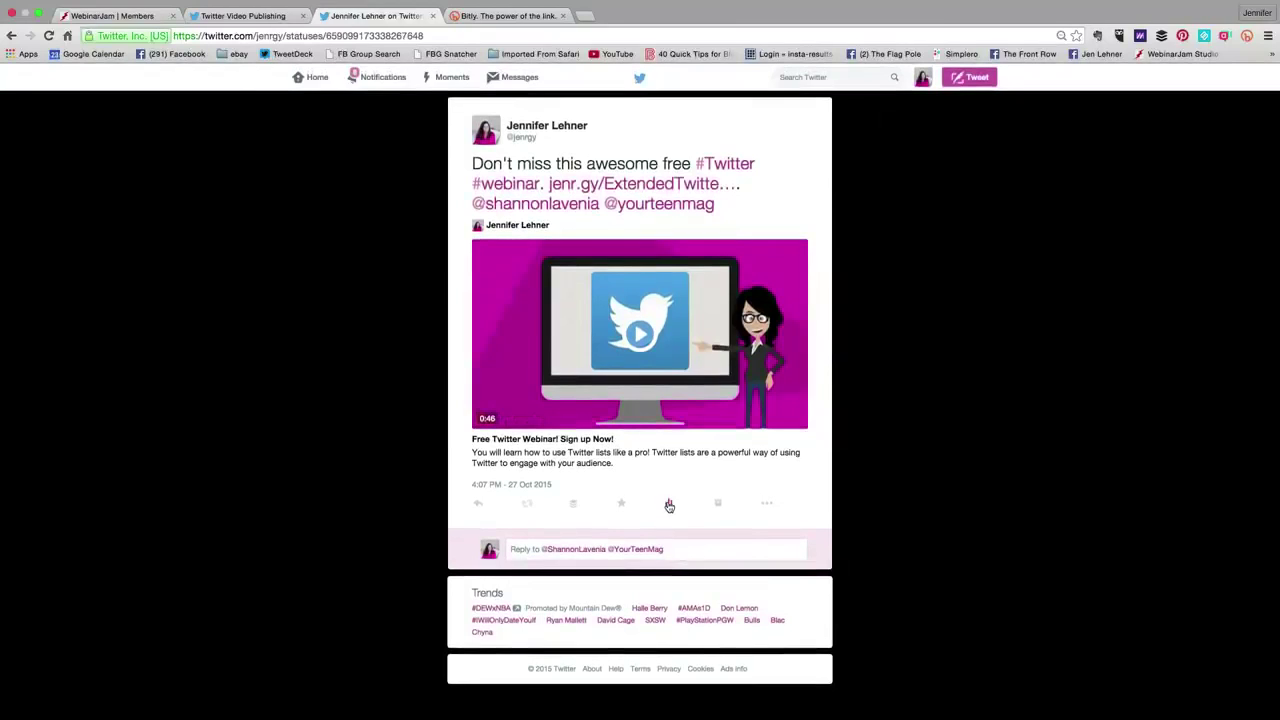